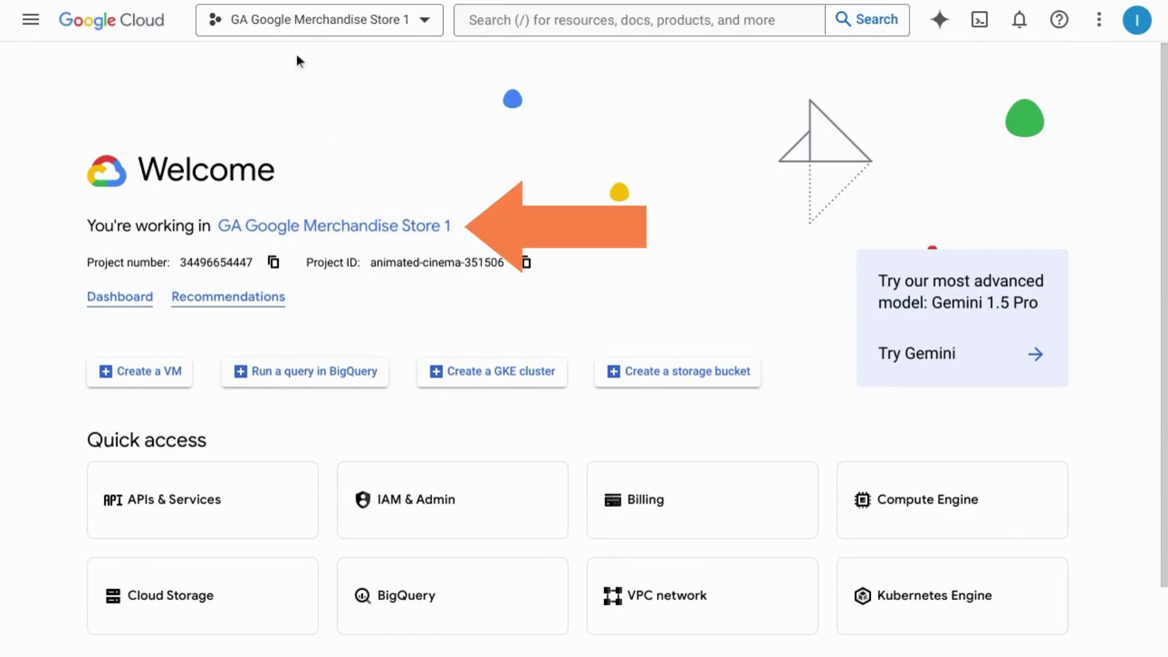
Step: Select the GA Google Merchandise Store 1 project and start a new service account under IAM & Admin
click(256, 28)
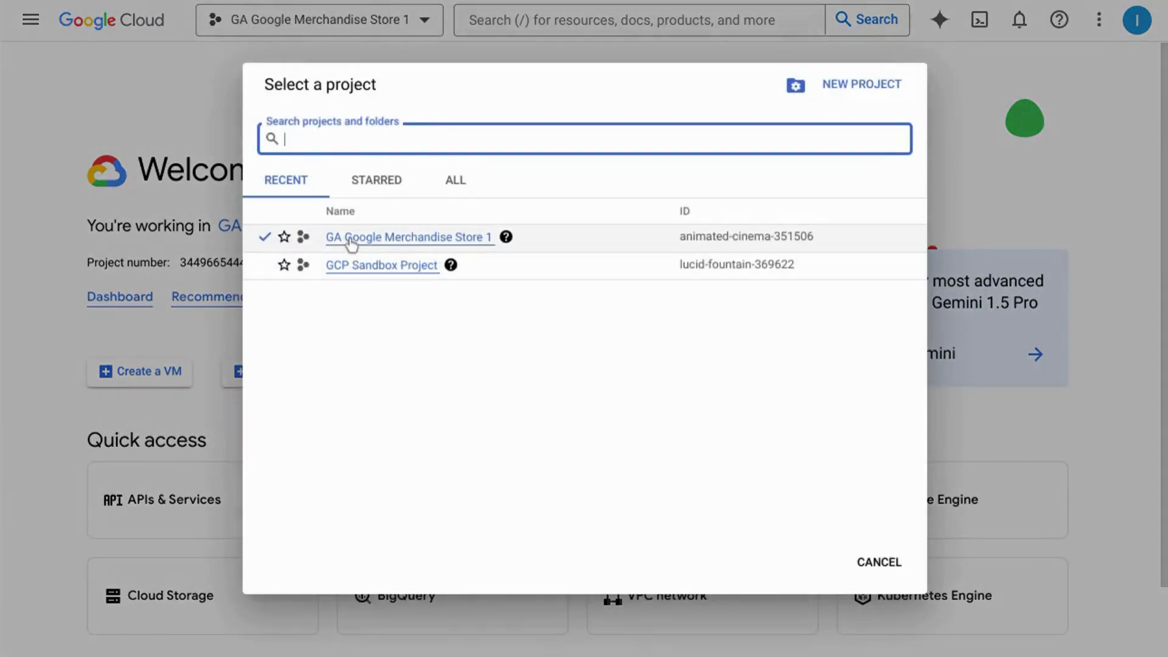
click(354, 240)
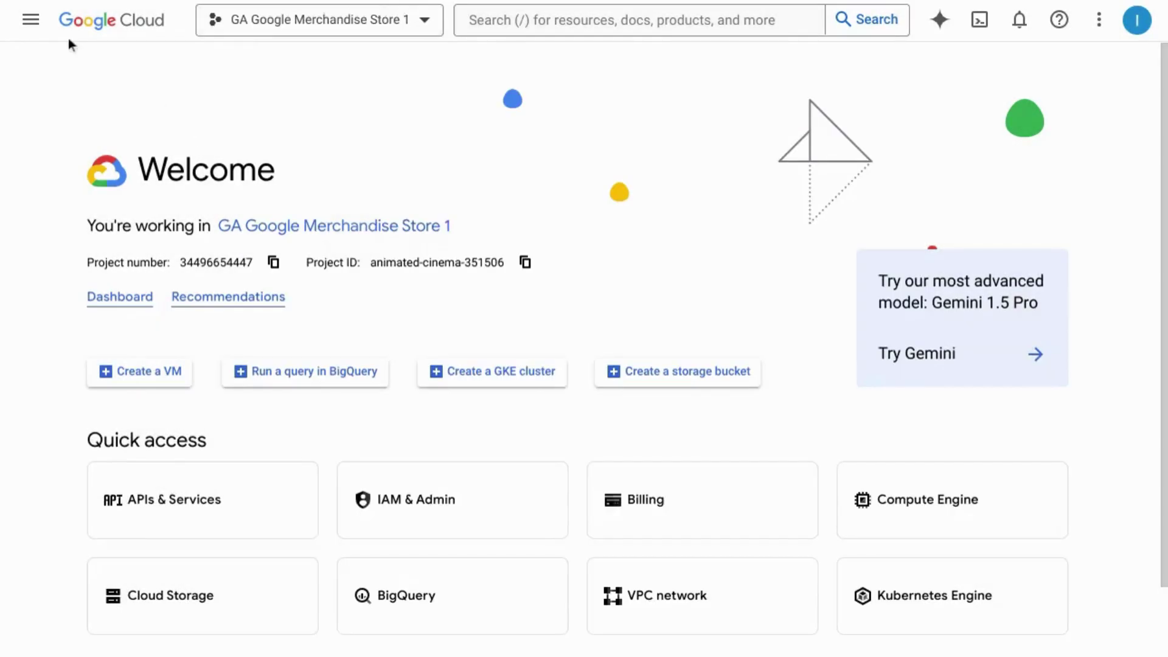
click(30, 20)
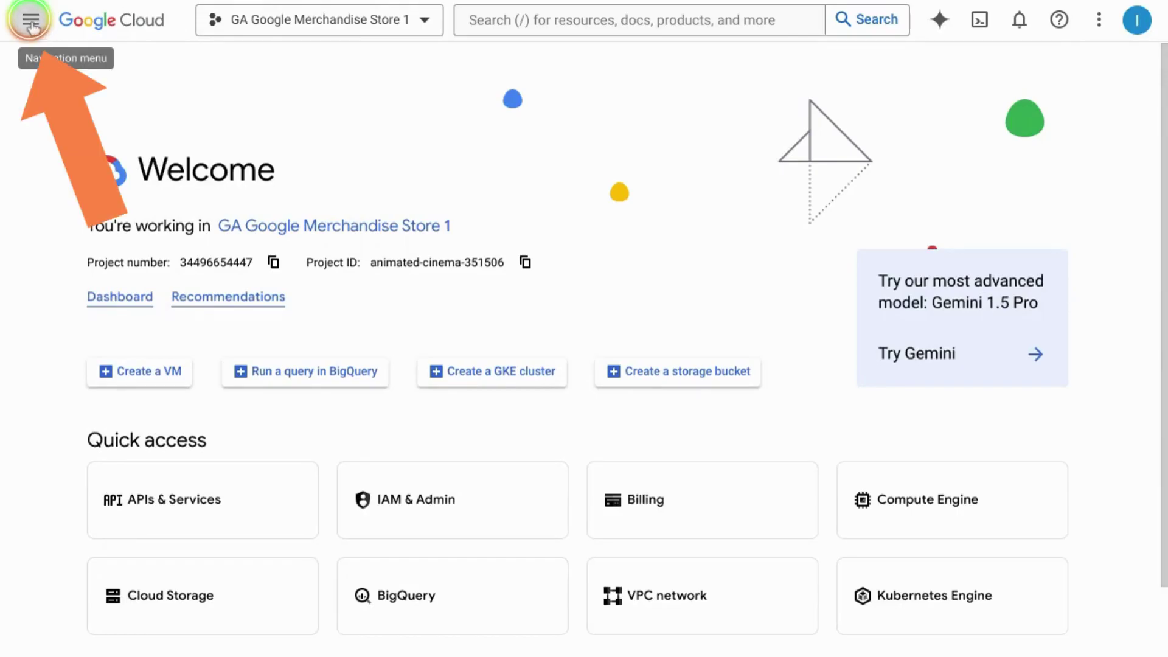
mouse_move(96, 285)
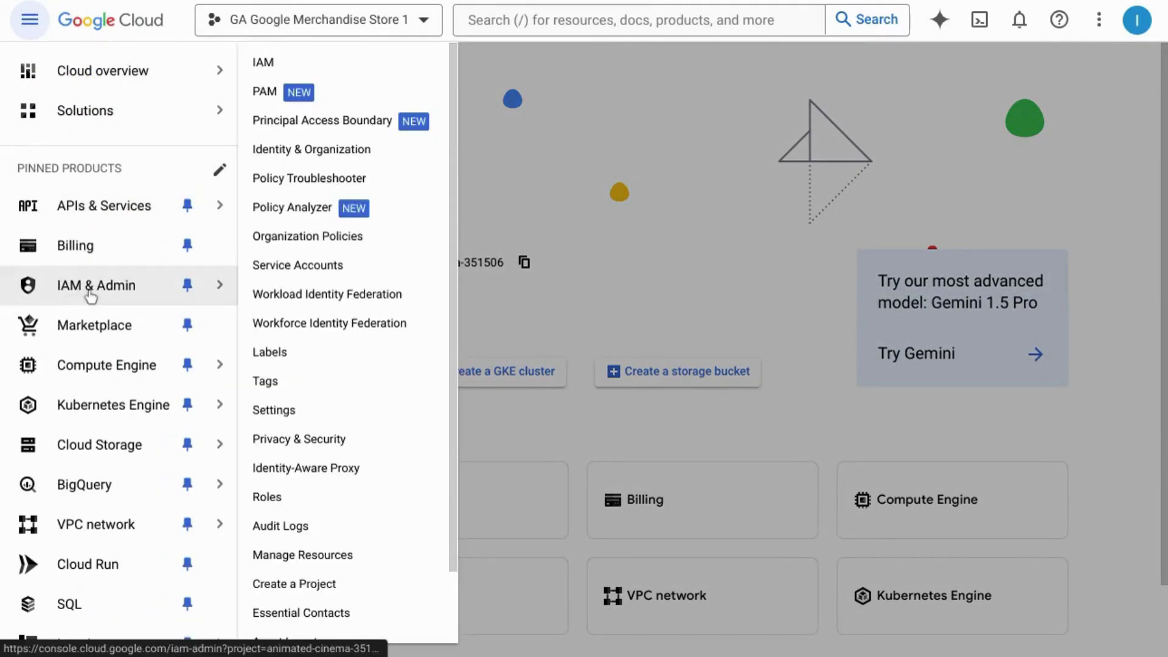
click(273, 266)
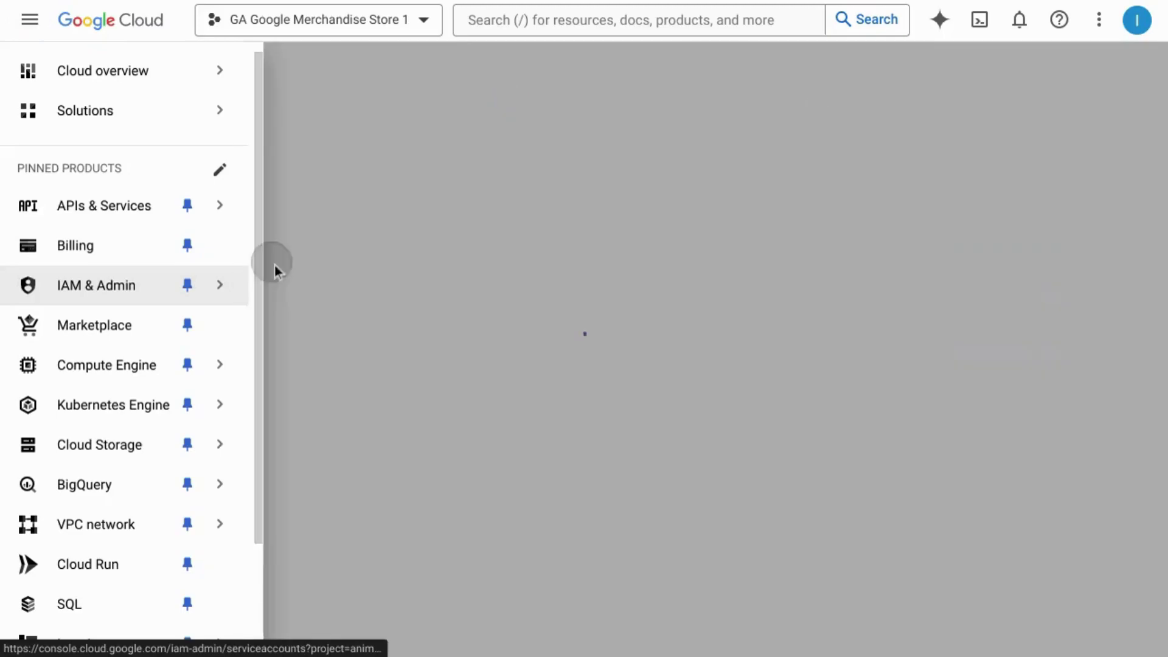
click(480, 69)
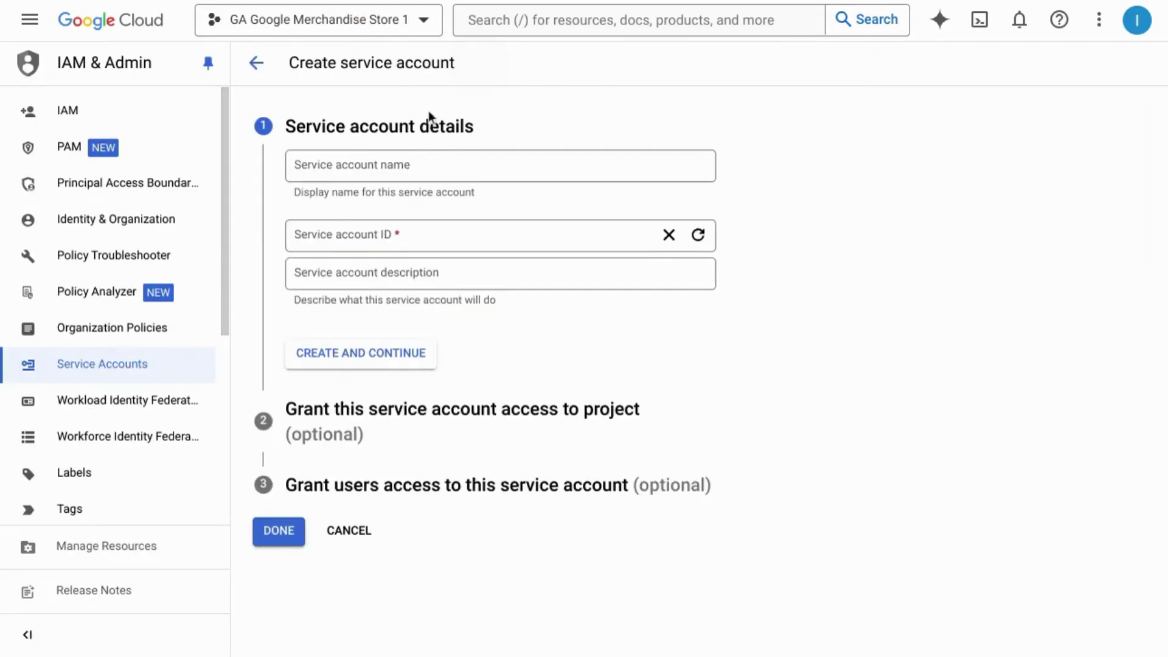
Step: Enter 'Google Services Access' as the service account name and create the account
click(341, 166)
text(Google Services Access)
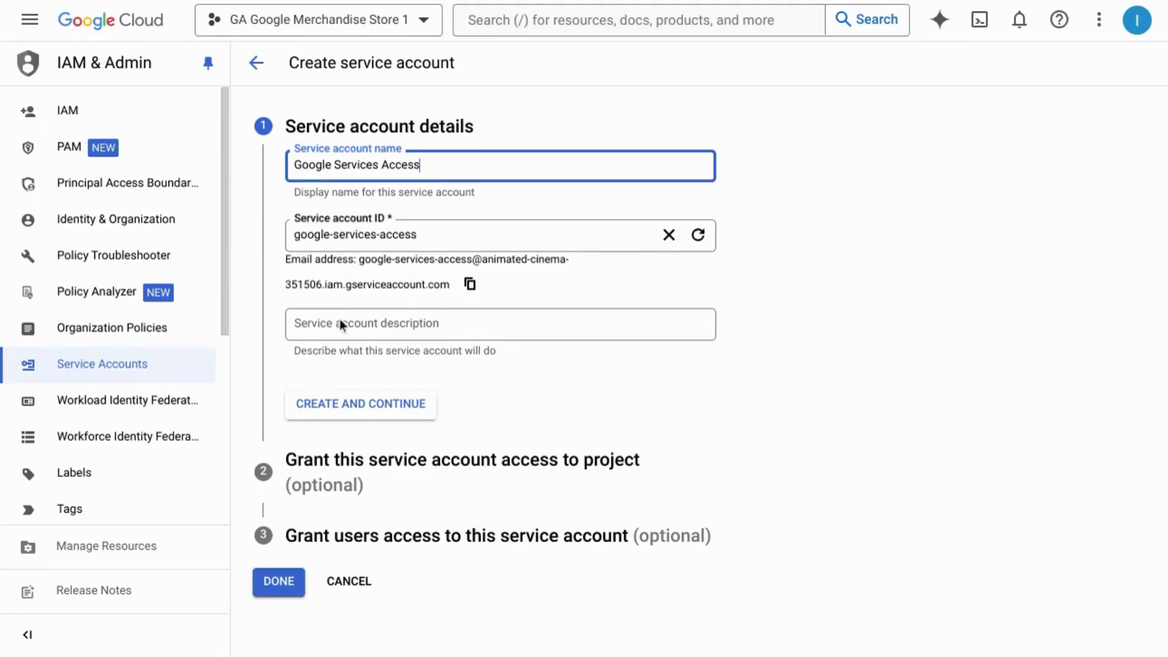
click(319, 325)
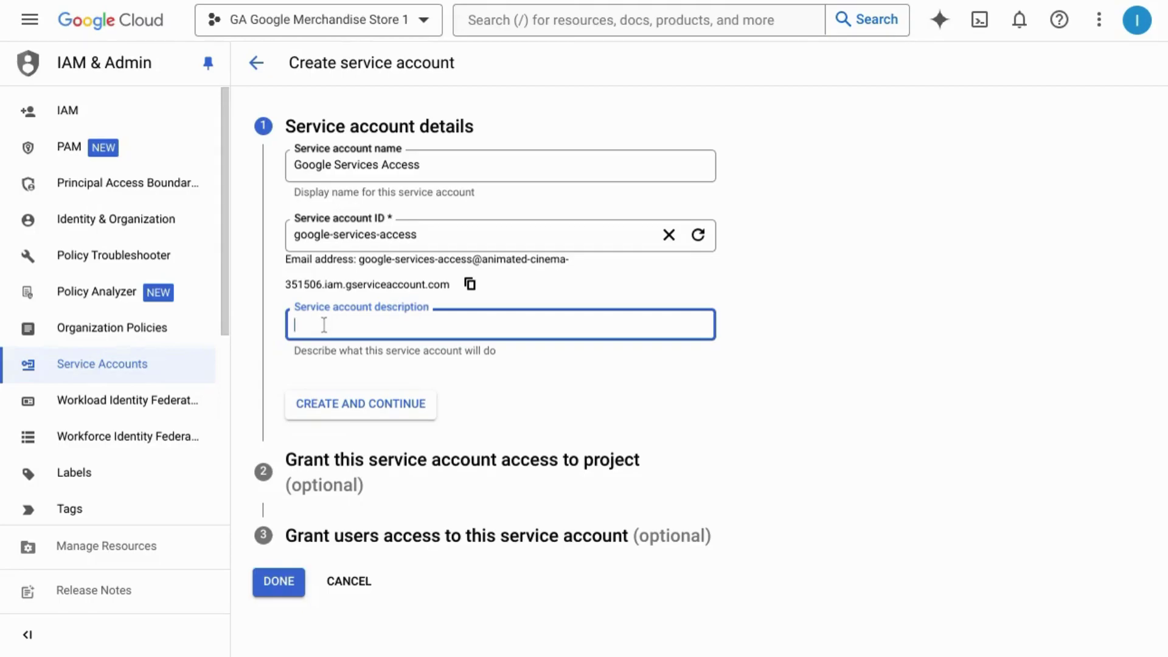
click(397, 406)
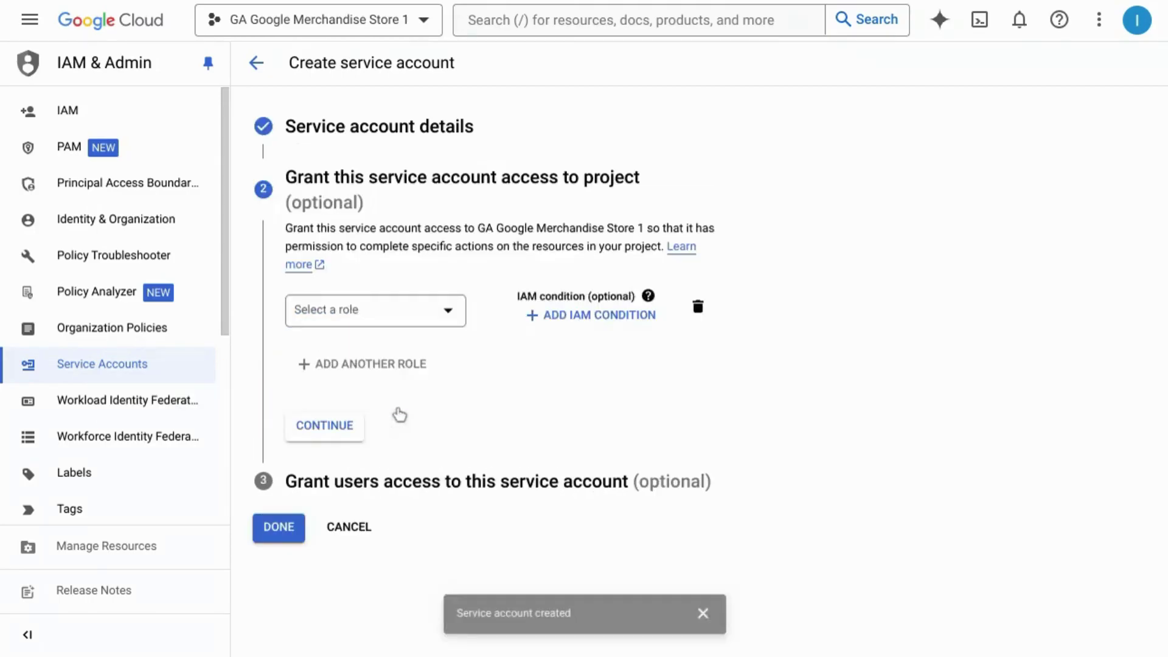
Step: Grant the account the Basic > Owner role and finish the service account setup
click(360, 310)
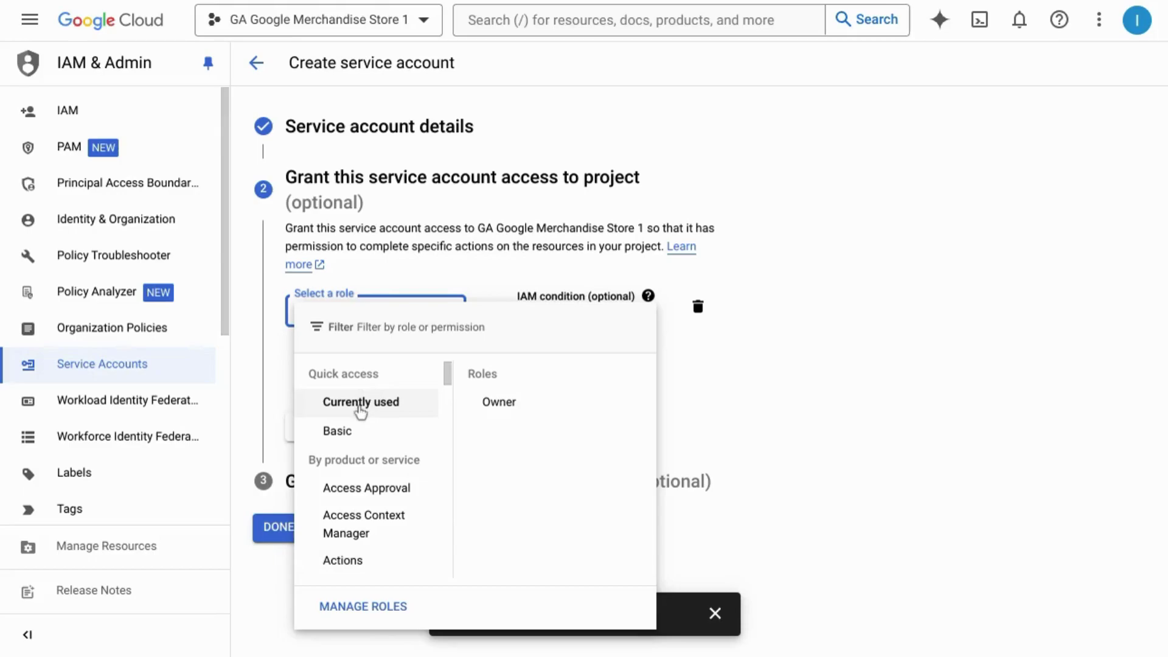
mouse_move(338, 431)
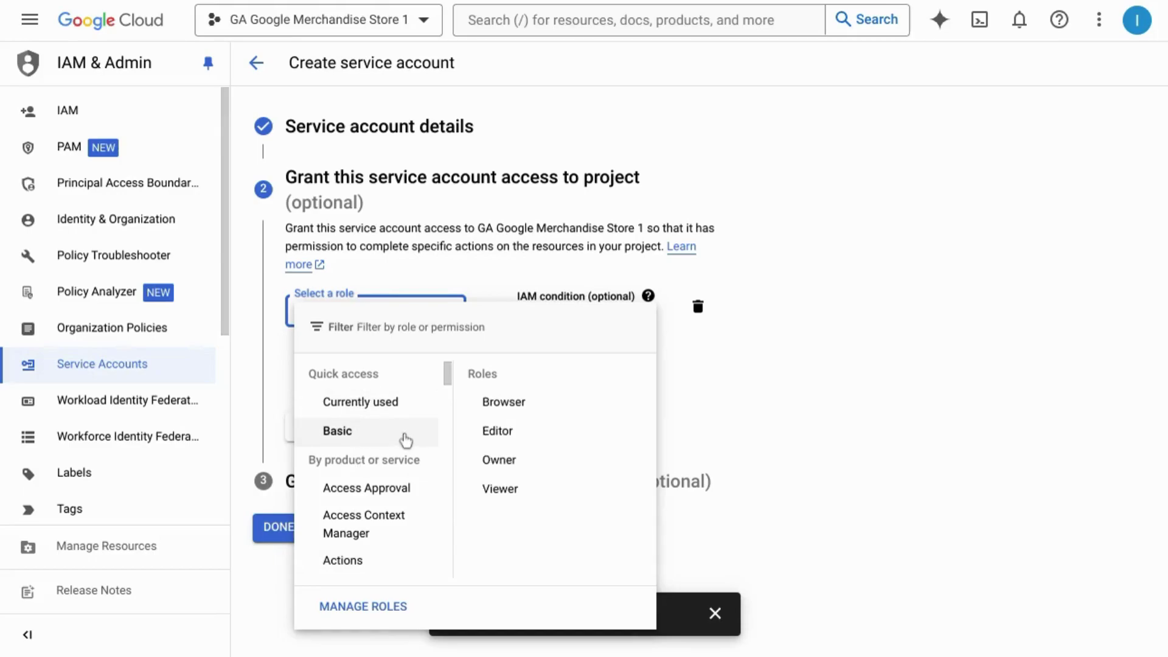
click(493, 470)
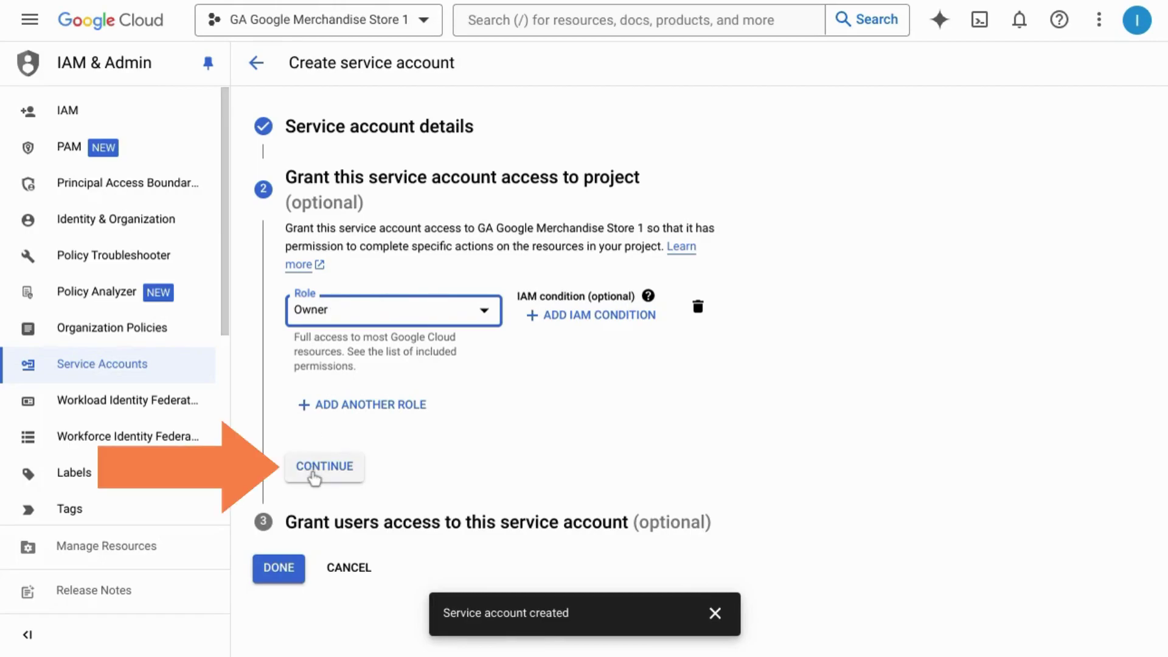
click(314, 474)
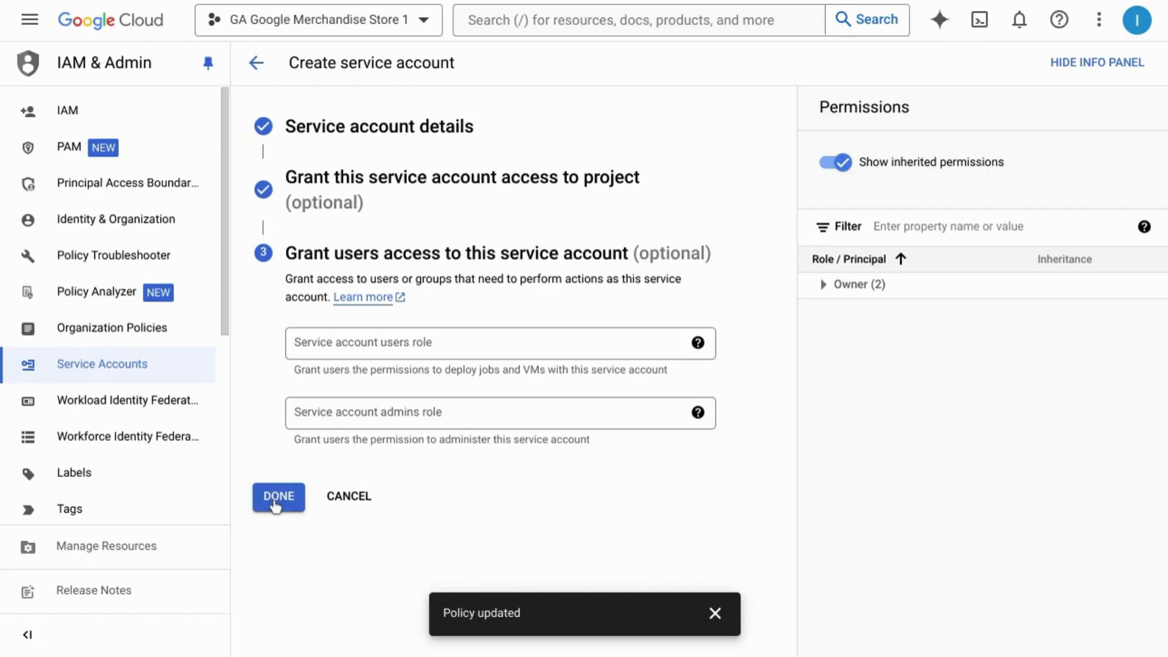
click(272, 502)
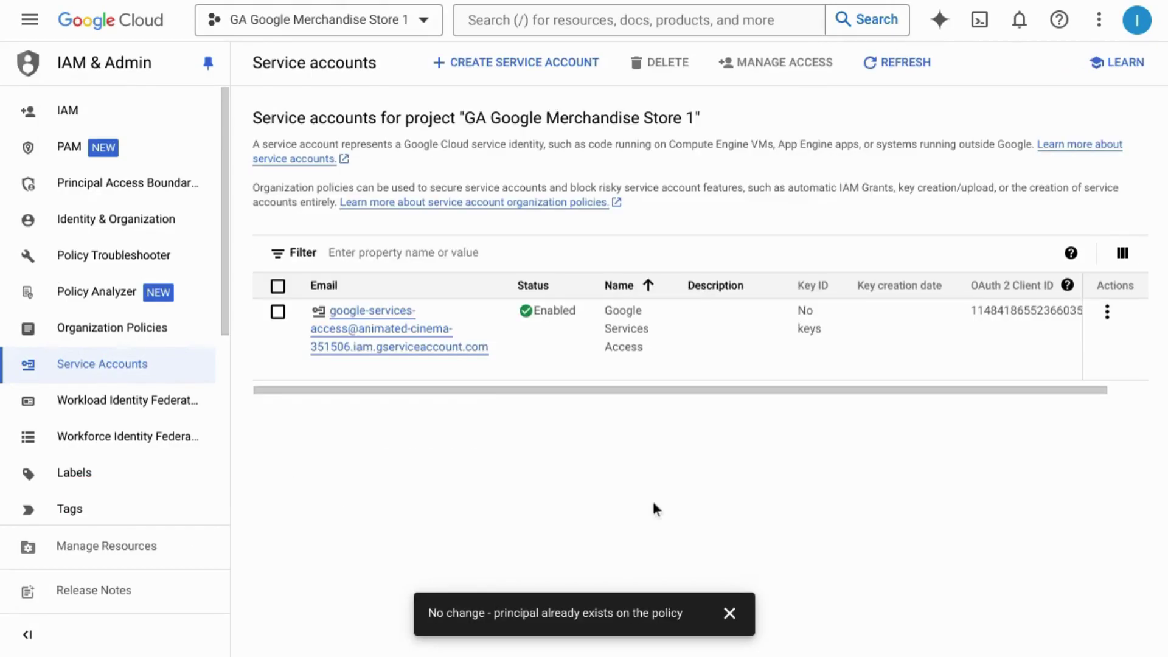
Step: Dismiss the notification and choose Manage keys for the Google Services Access account
click(730, 613)
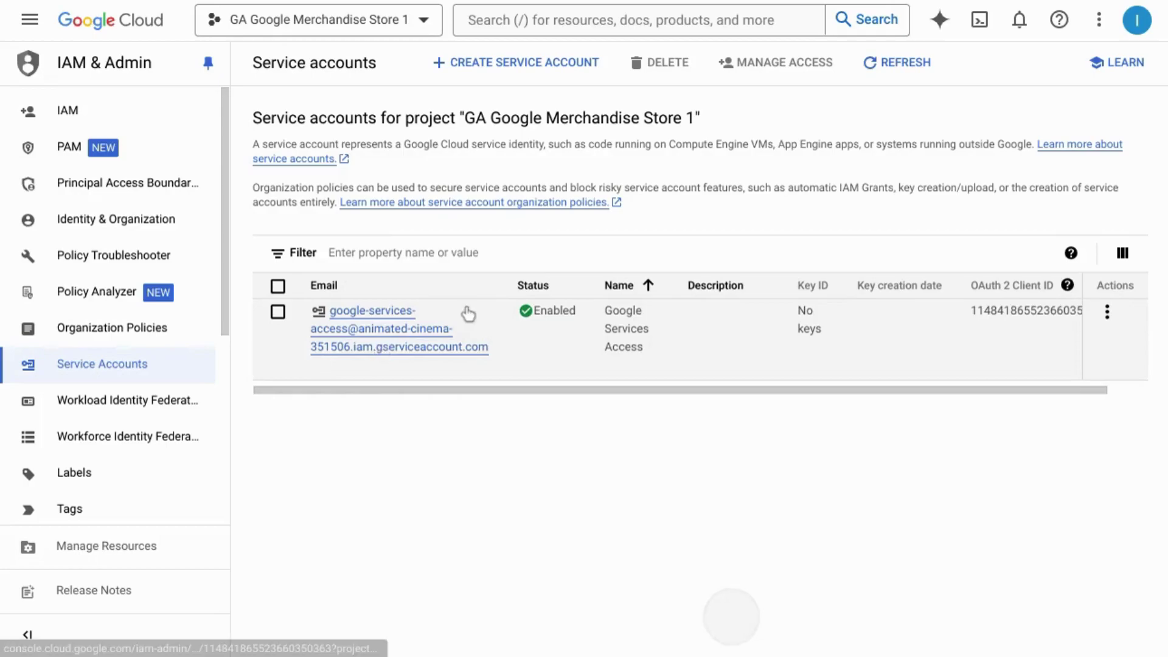
click(1107, 313)
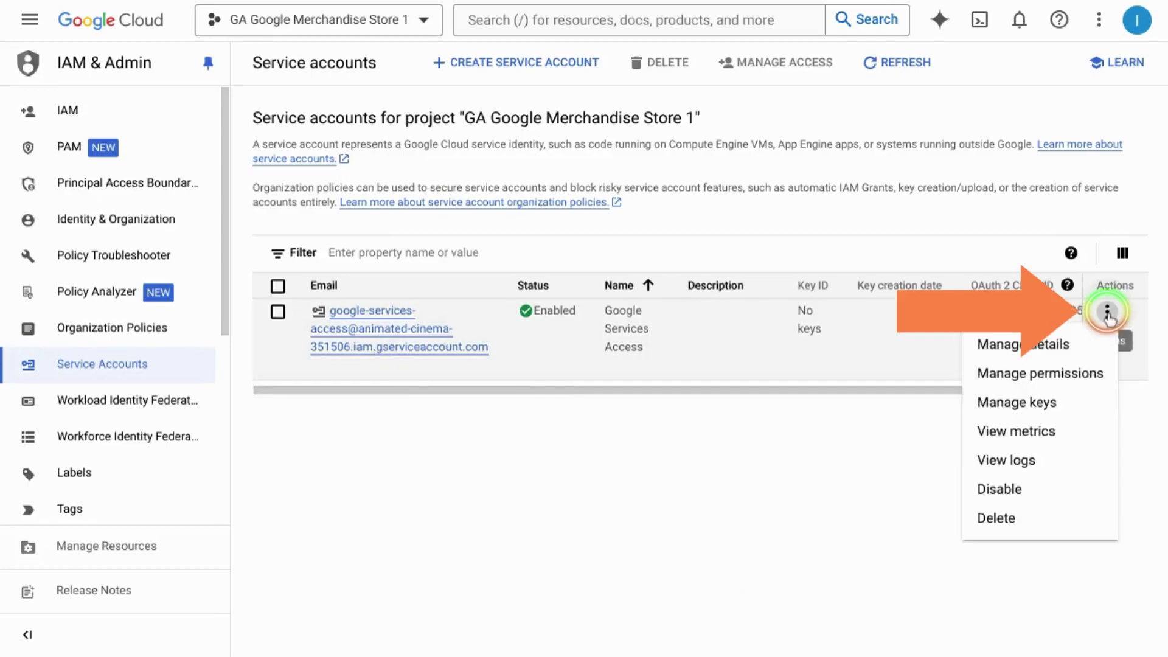
click(990, 411)
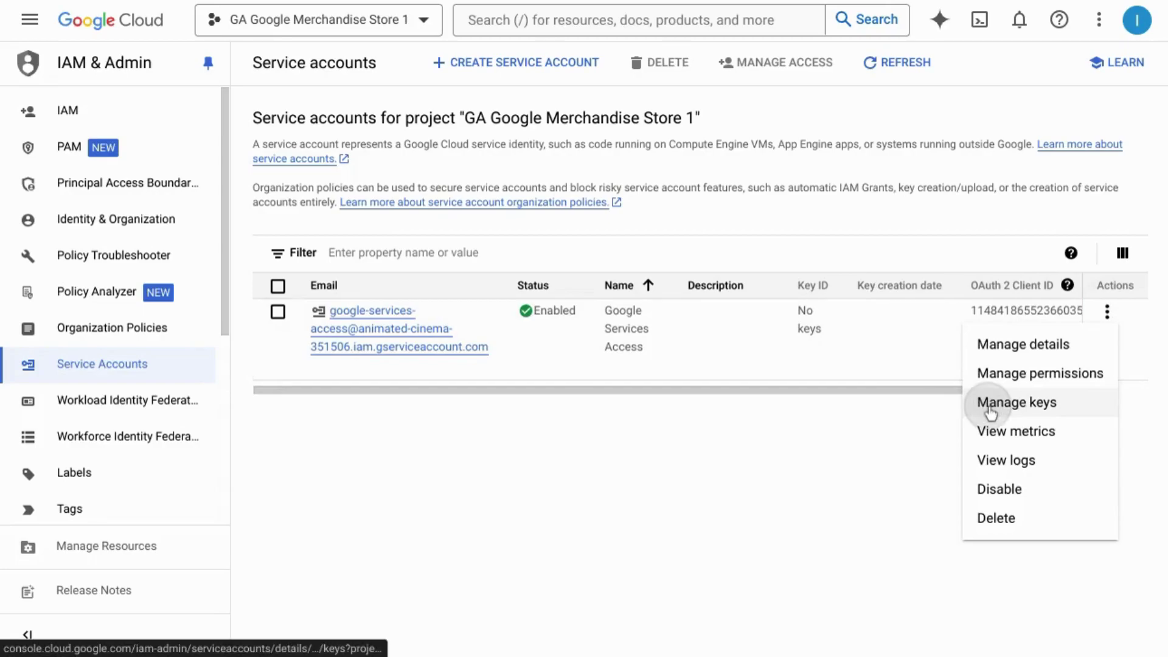
Step: Create and download a new JSON private key for Google Services Access
click(308, 408)
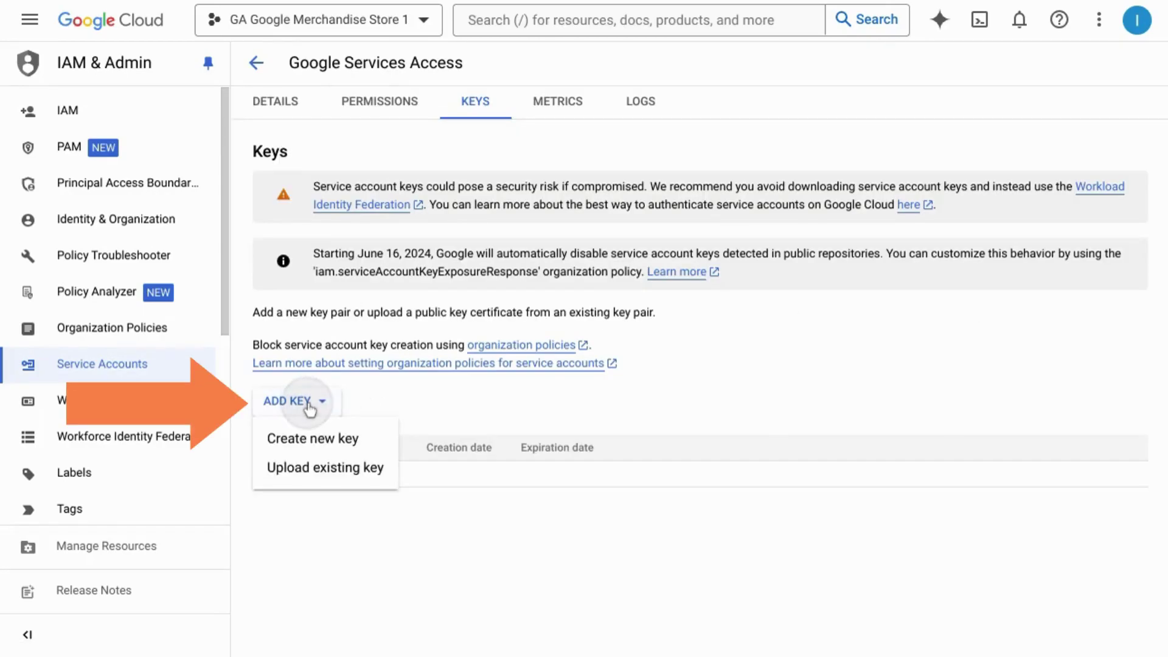
click(315, 442)
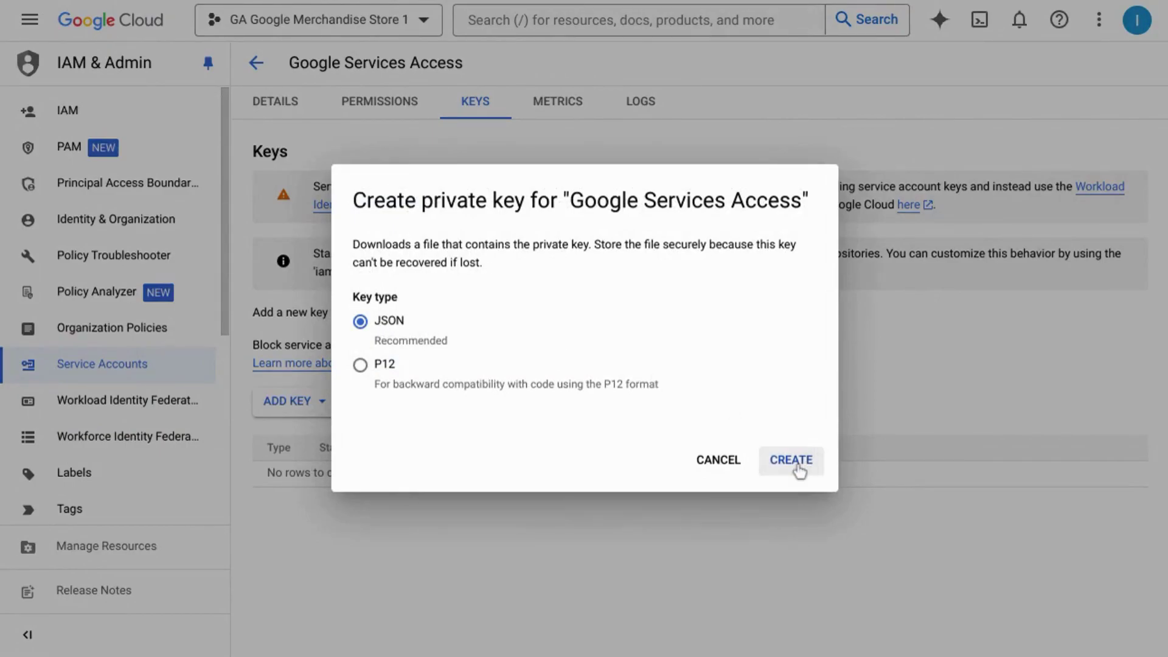
click(800, 469)
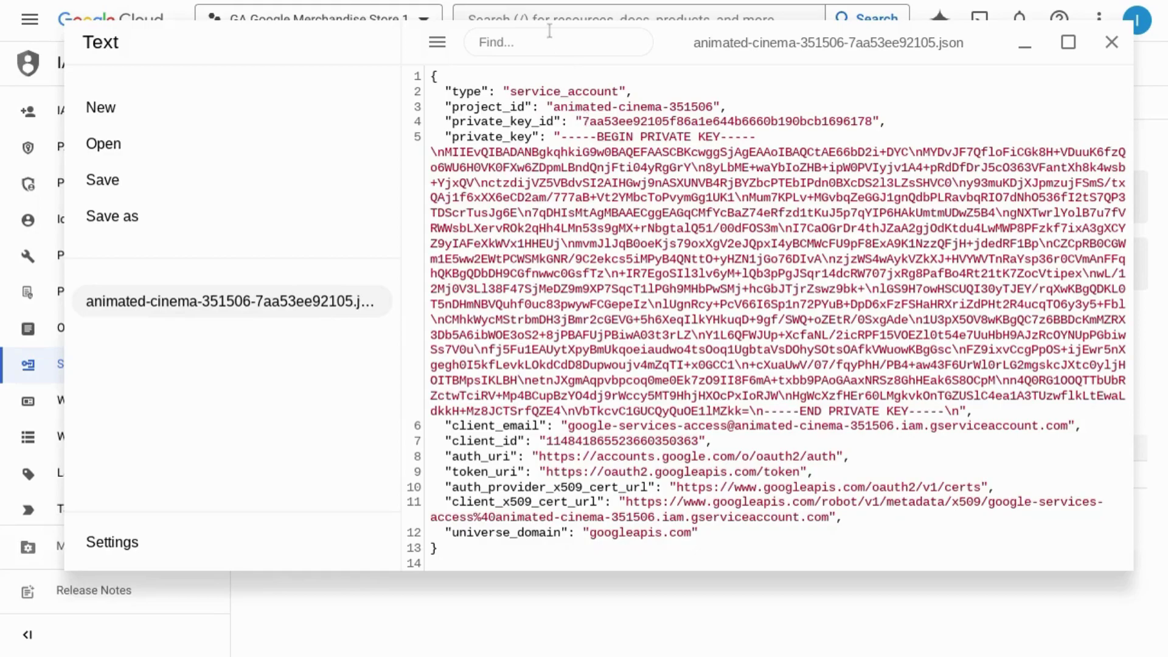
Step: Close the JSON key file with Ctrl+W and show the GA Google Merchandise Store 1 dashboard
key(ctrl+w)
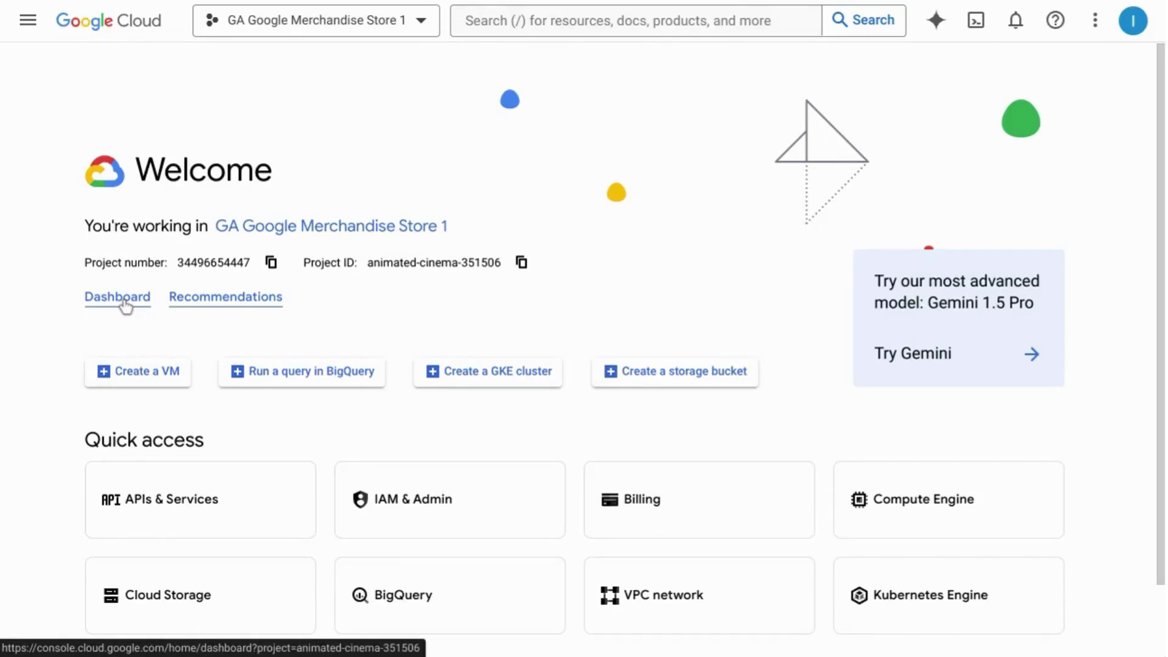
click(117, 297)
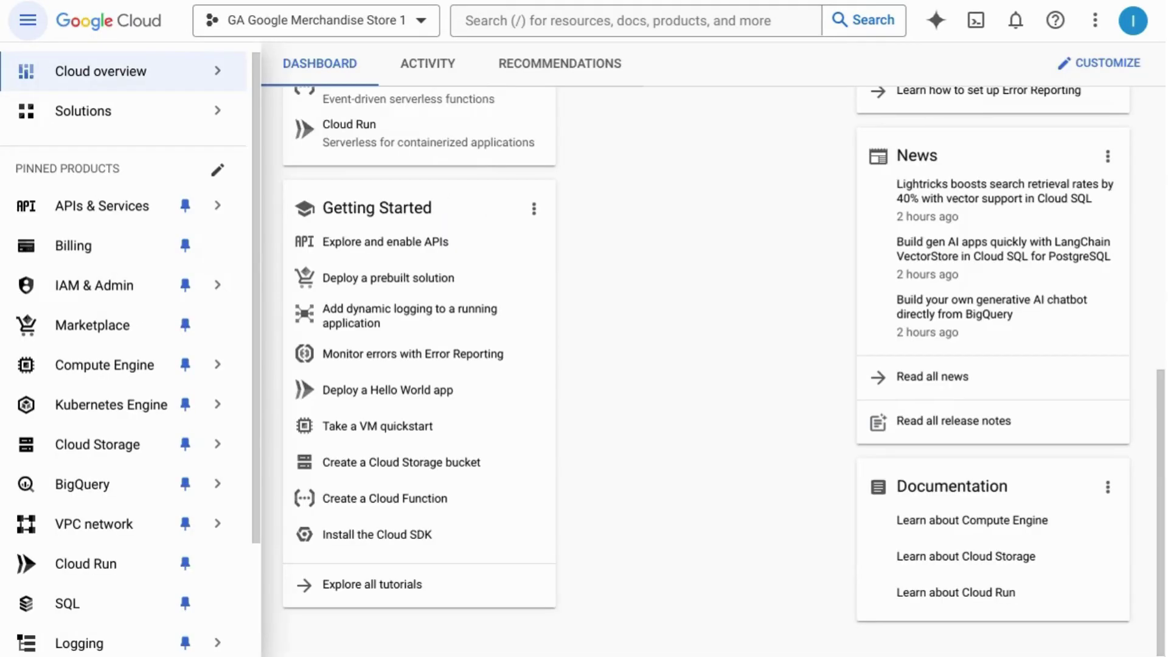